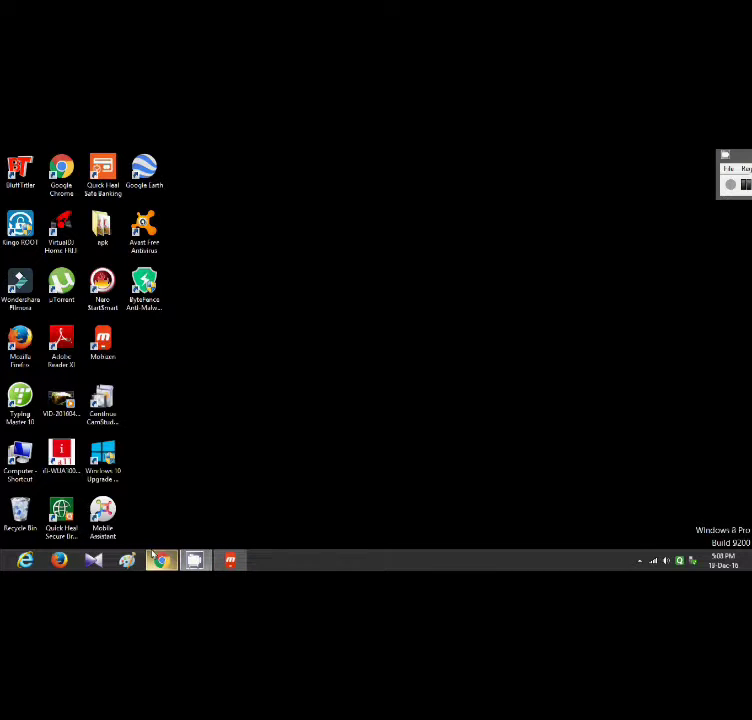
# Bring the Chrome window with the Mobizen website back into view from the taskbar
pyautogui.click(160, 558)
pyautogui.moveTo(106, 339)
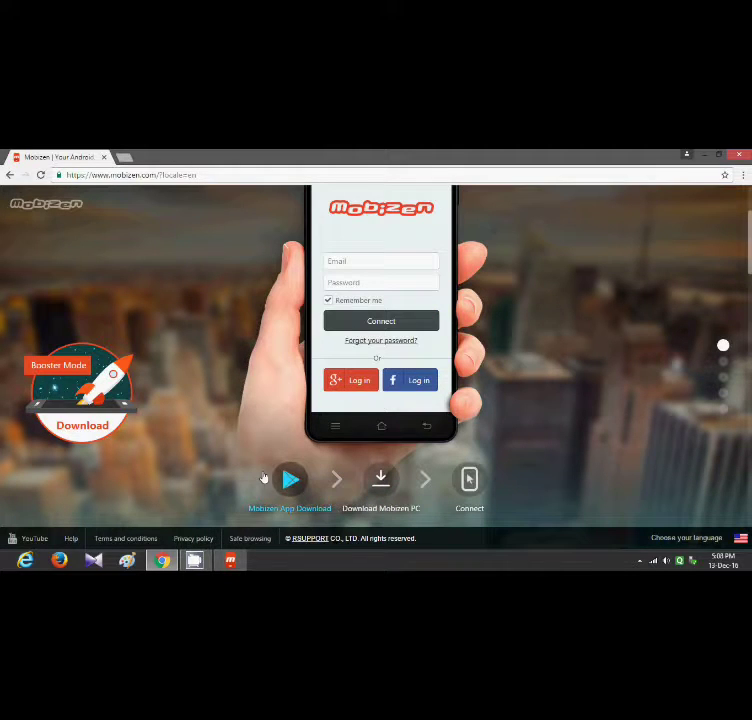
pyautogui.click(288, 481)
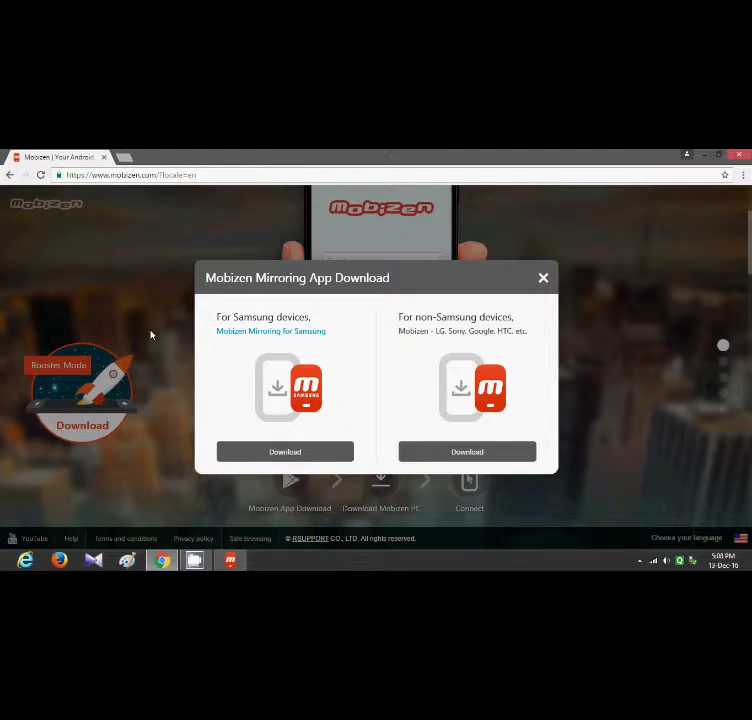
pyautogui.click(543, 279)
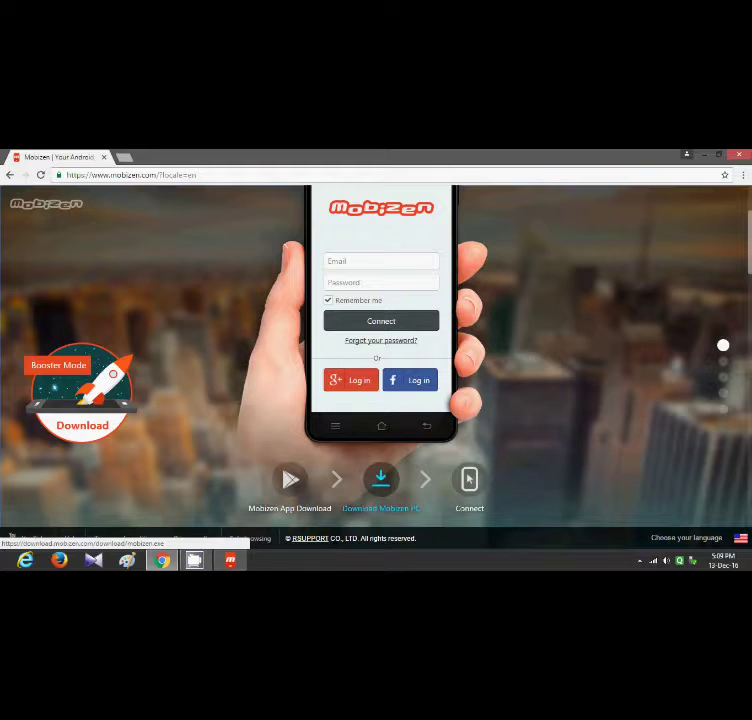
# Minimize the browser and launch the Mobizen PC application from the desktop
pyautogui.click(703, 156)
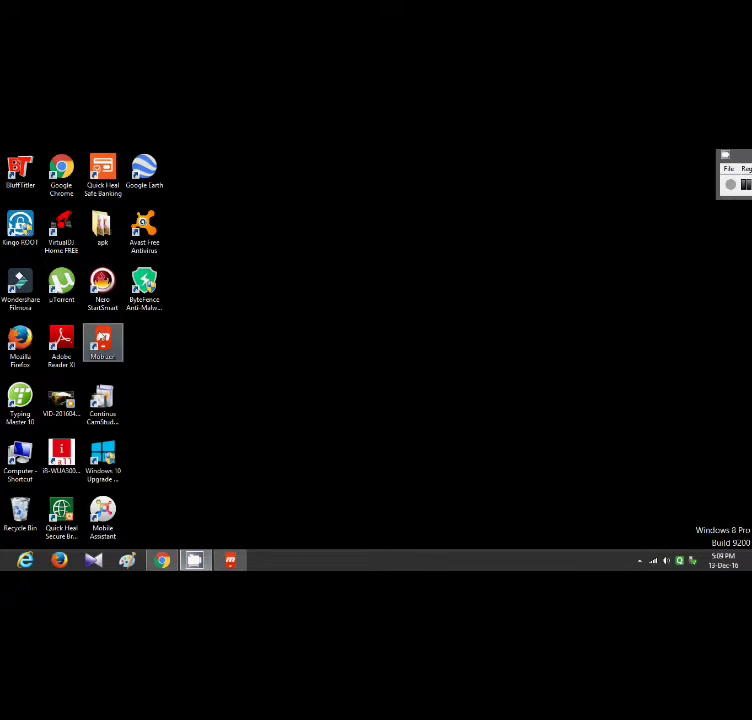
pyautogui.doubleClick(102, 340)
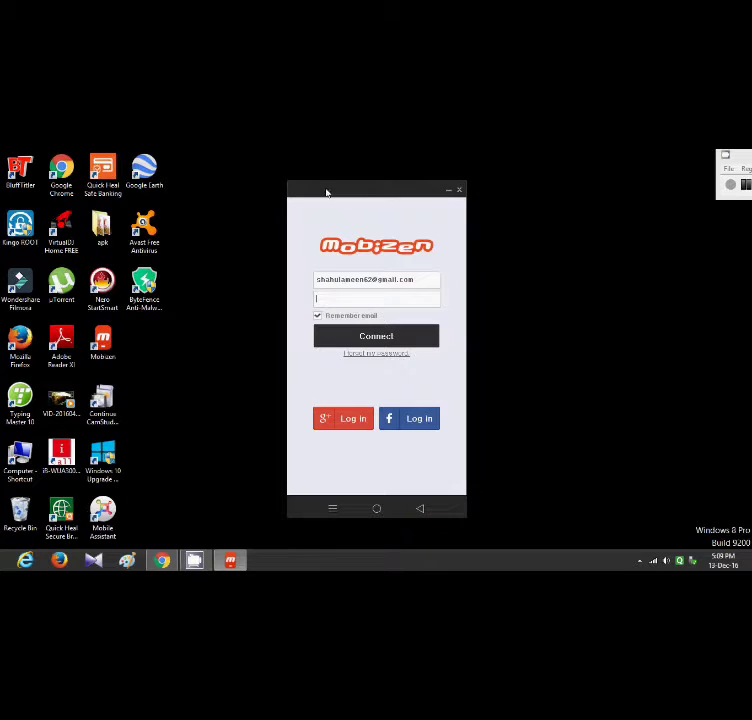
pyautogui.moveTo(326, 194); pyautogui.dragTo(282, 186)
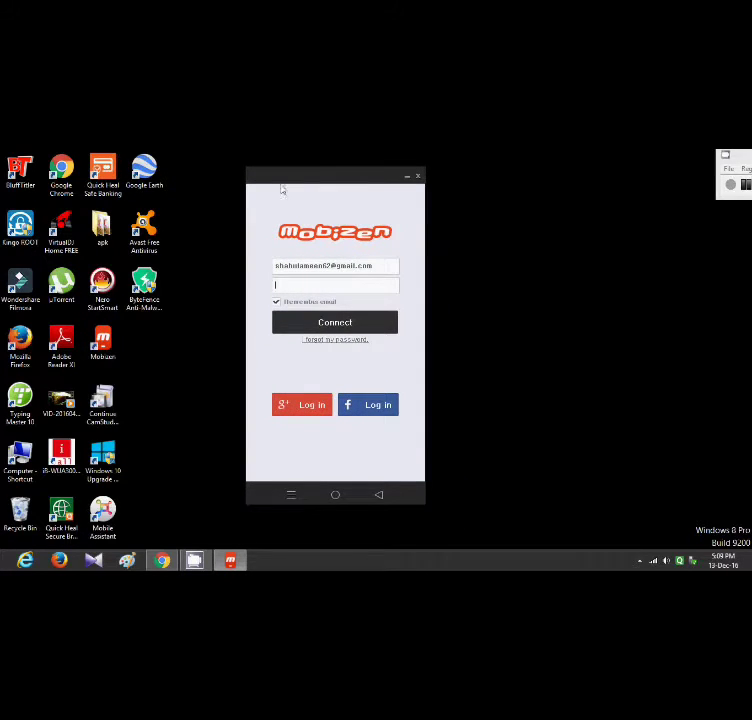
# Sign in with the account password and choose the Lenovo phone to connect
pyautogui.click(288, 286)
pyautogui.write('************')
pyautogui.press('Return')
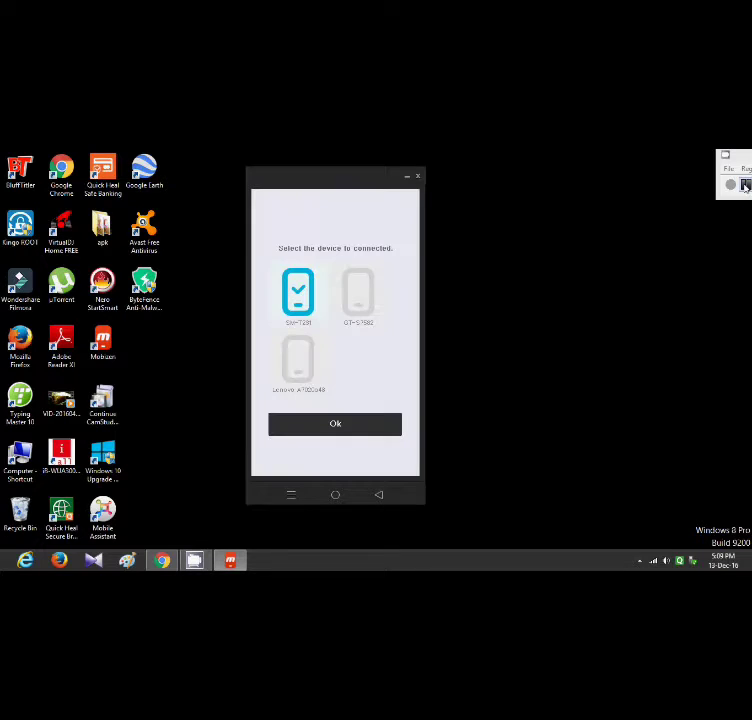
pyautogui.click(290, 362)
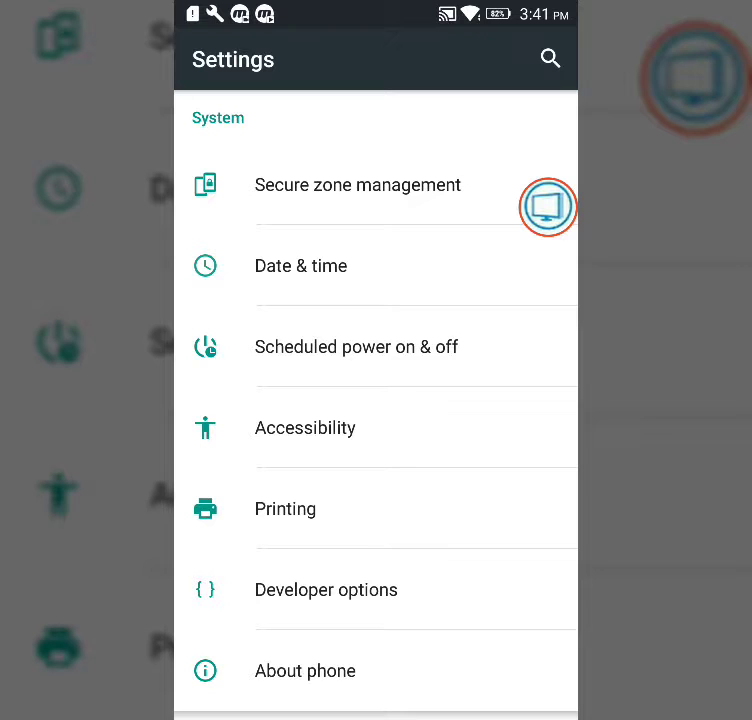
# Open About phone and tap the build number repeatedly to enable developer mode
pyautogui.scroll(-2, 376, 450)
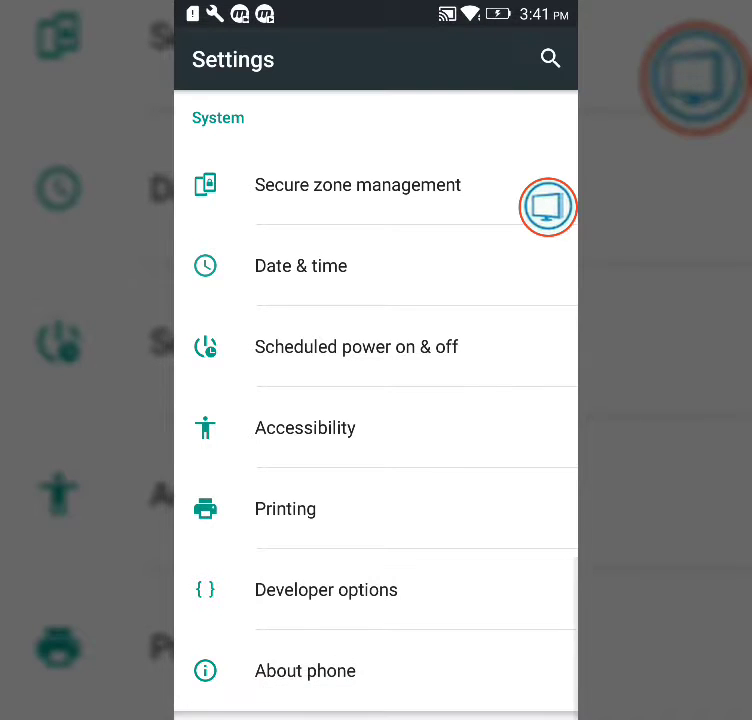
pyautogui.scroll(-2, 376, 450)
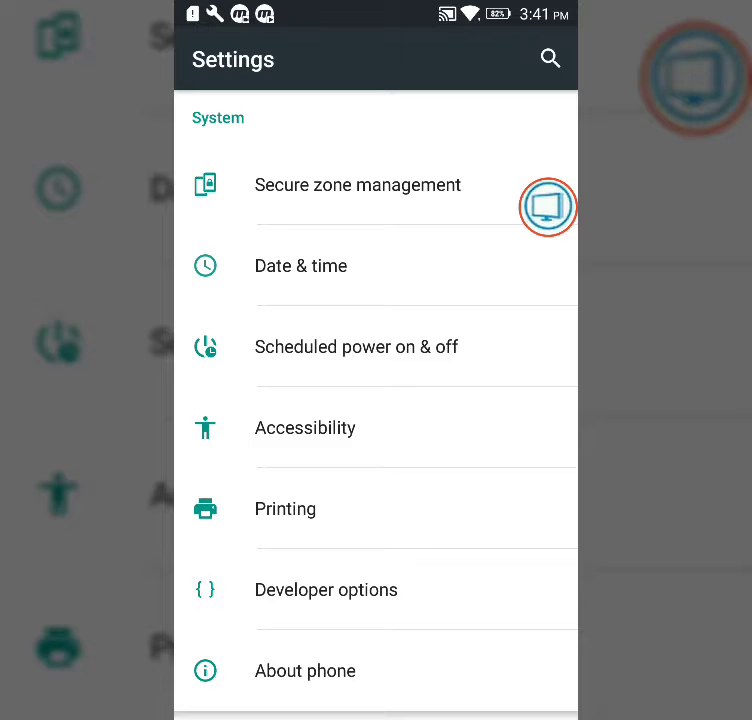
pyautogui.click(305, 670)
pyautogui.scroll(-5, 376, 400)
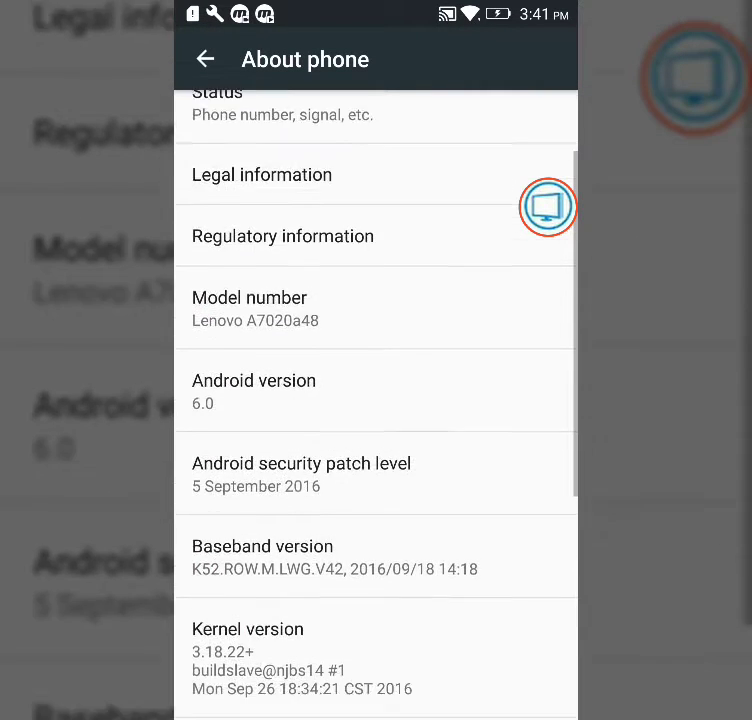
pyautogui.click(435, 435)
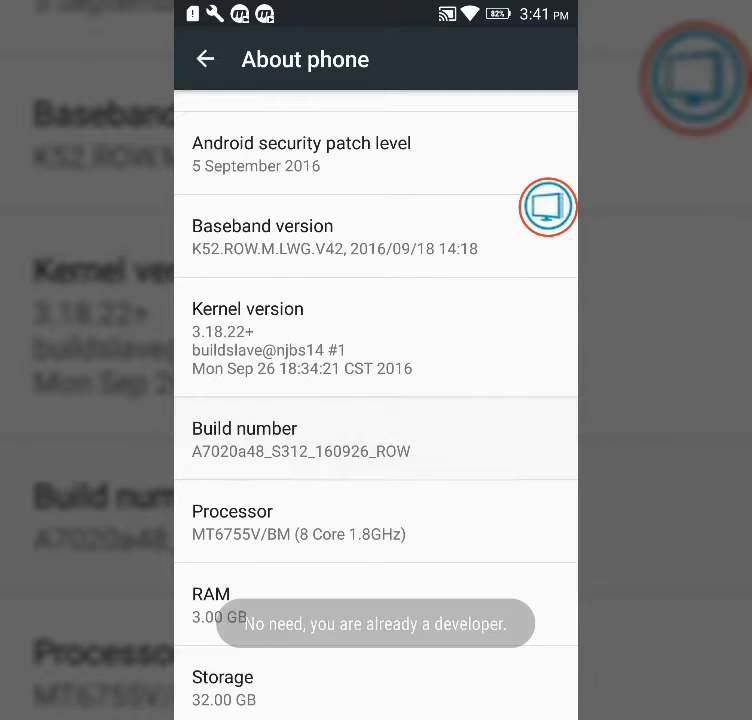
pyautogui.click(435, 435)
pyautogui.click(440, 437)
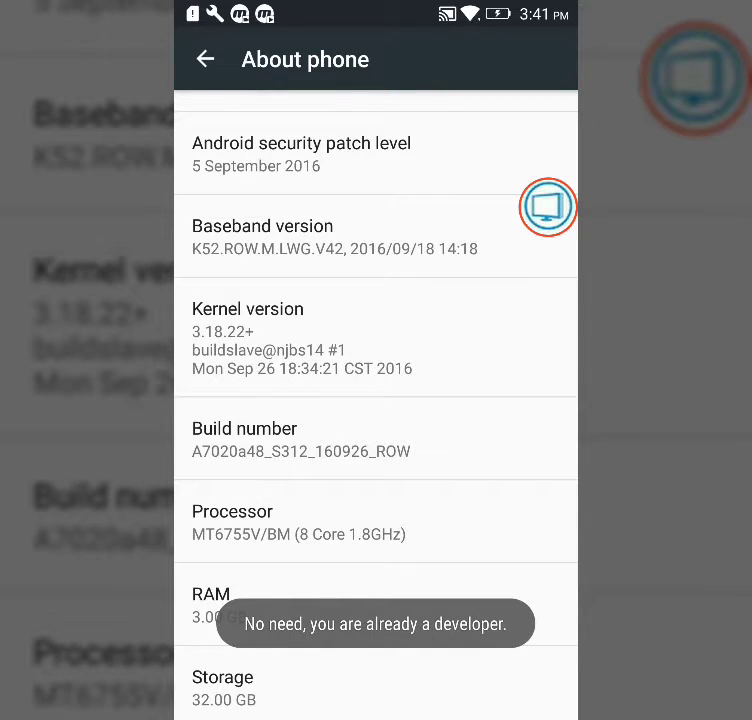
# In Developer options, toggle USB debugging off and back on, allow it, then exit
pyautogui.press('Escape')
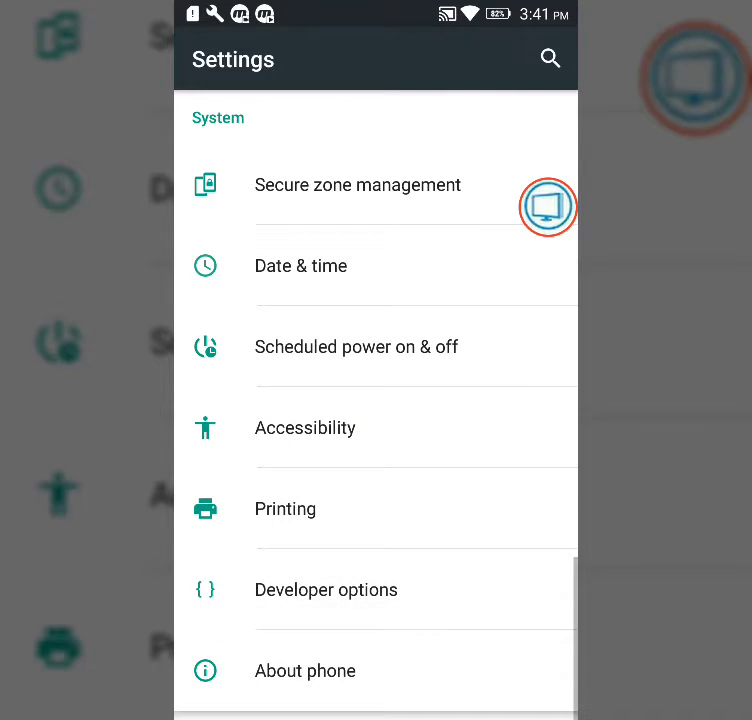
pyautogui.click(326, 589)
pyautogui.scroll(-1, 376, 400)
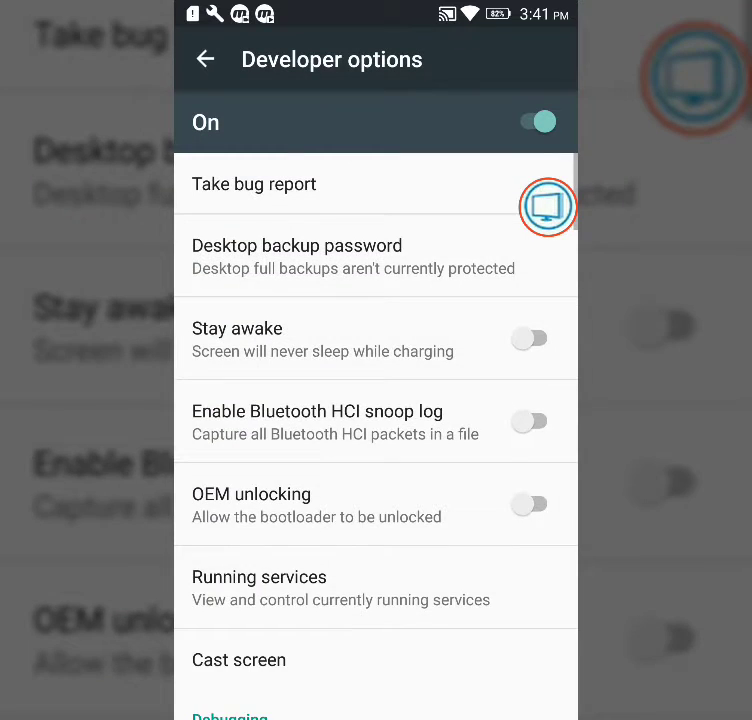
pyautogui.scroll(-5, 376, 440)
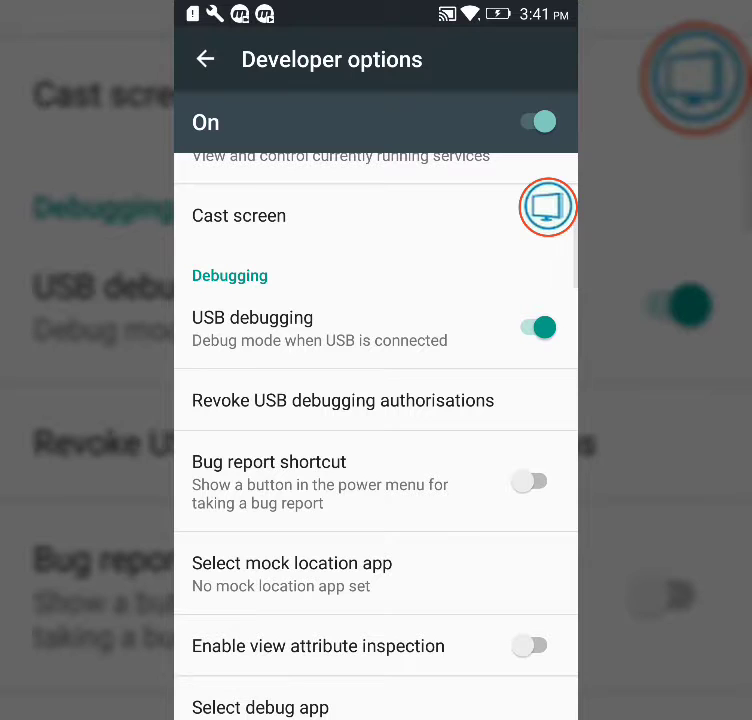
pyautogui.click(370, 328)
pyautogui.click(370, 328)
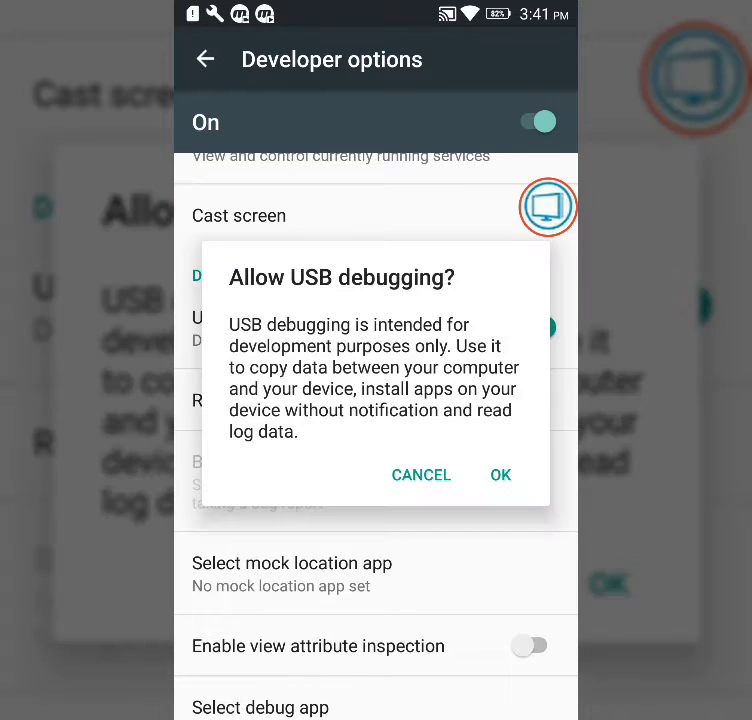
pyautogui.click(500, 474)
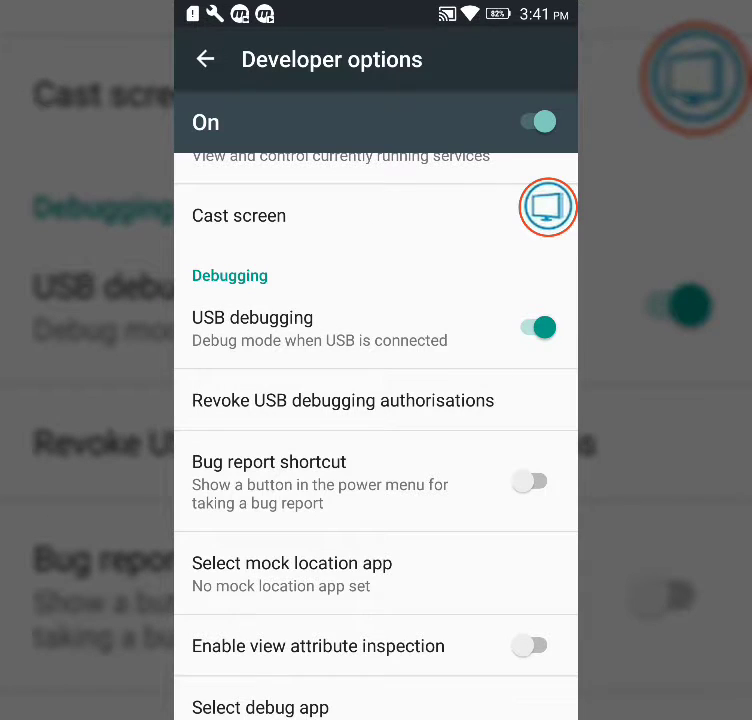
pyautogui.press('Escape')
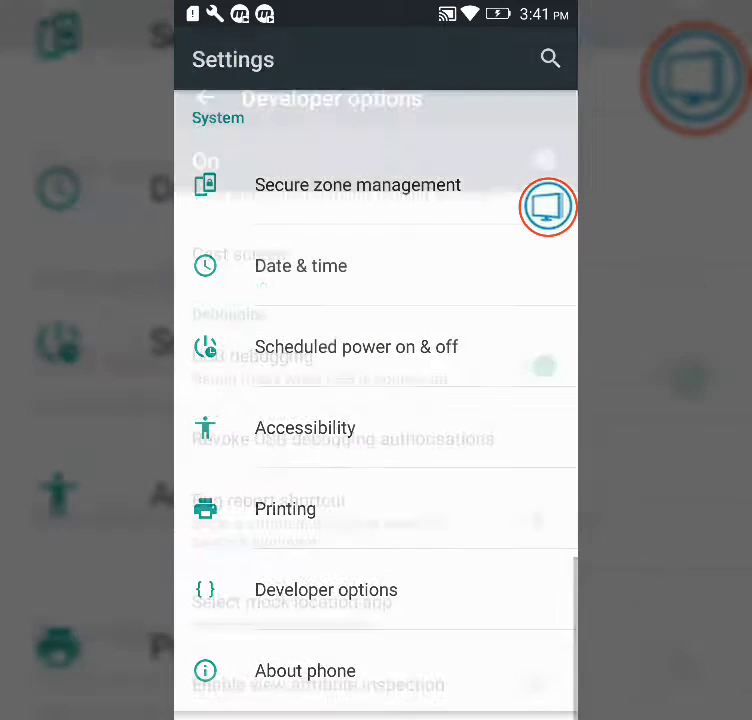
pyautogui.click(547, 207)
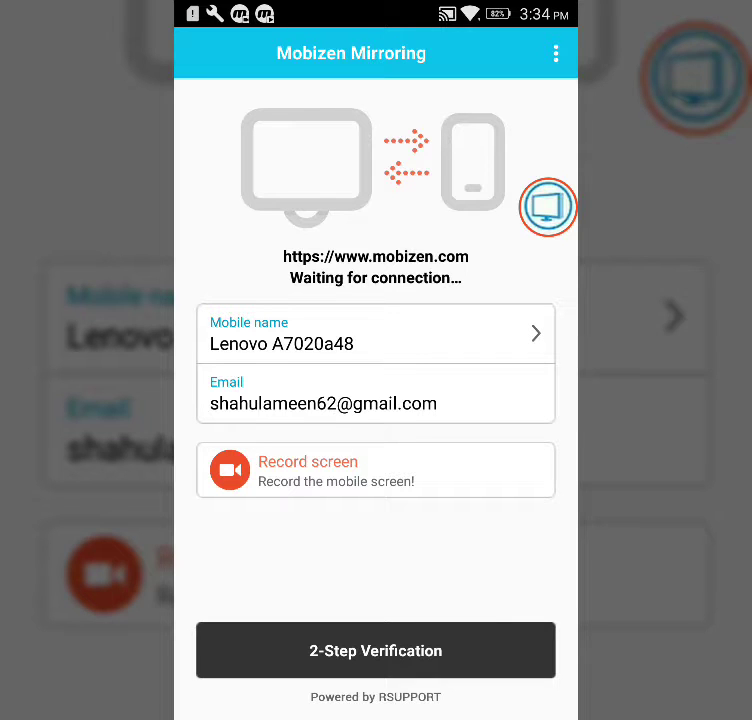
# Check the 6-digit security code setting in the Mirroring ⋮ menu, then return to the main screen
pyautogui.click(556, 53)
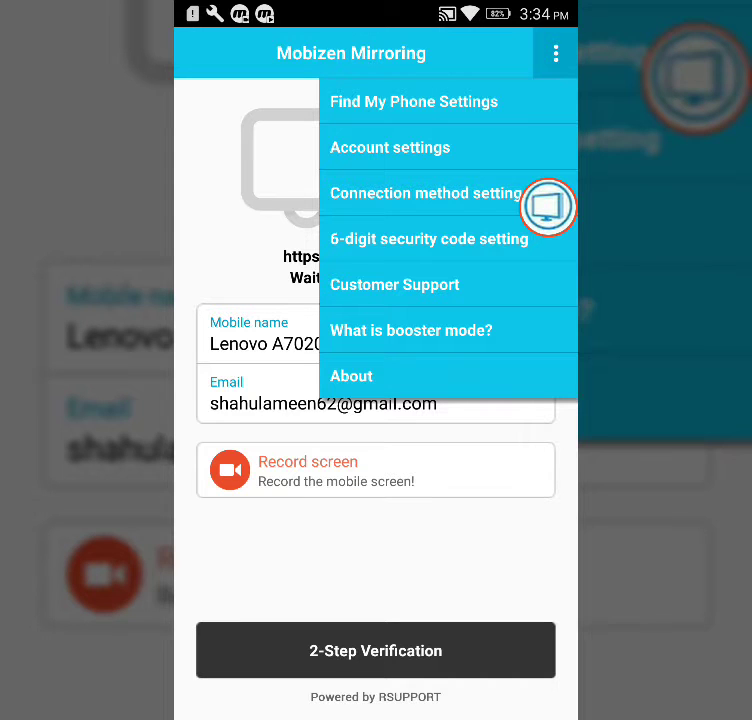
pyautogui.click(548, 207)
pyautogui.click(429, 238)
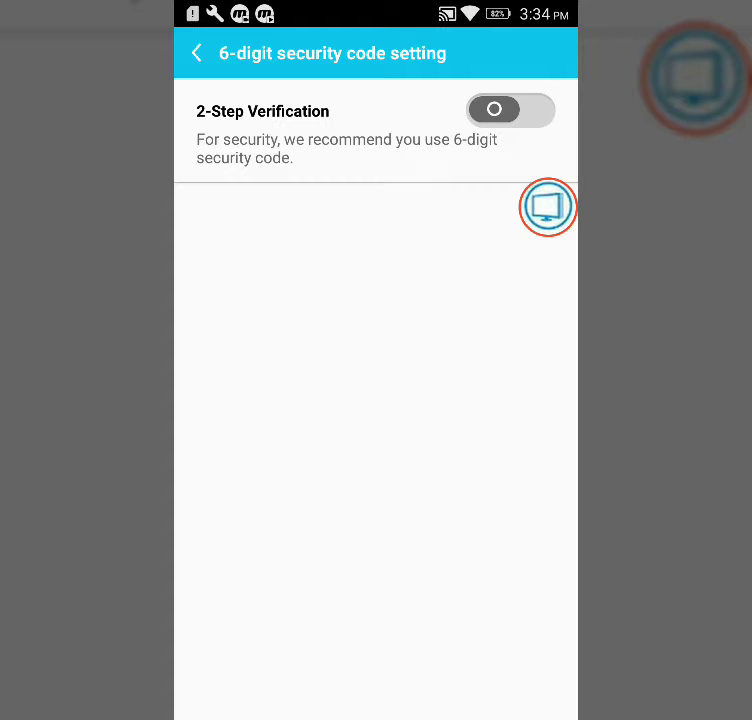
pyautogui.press('Escape')
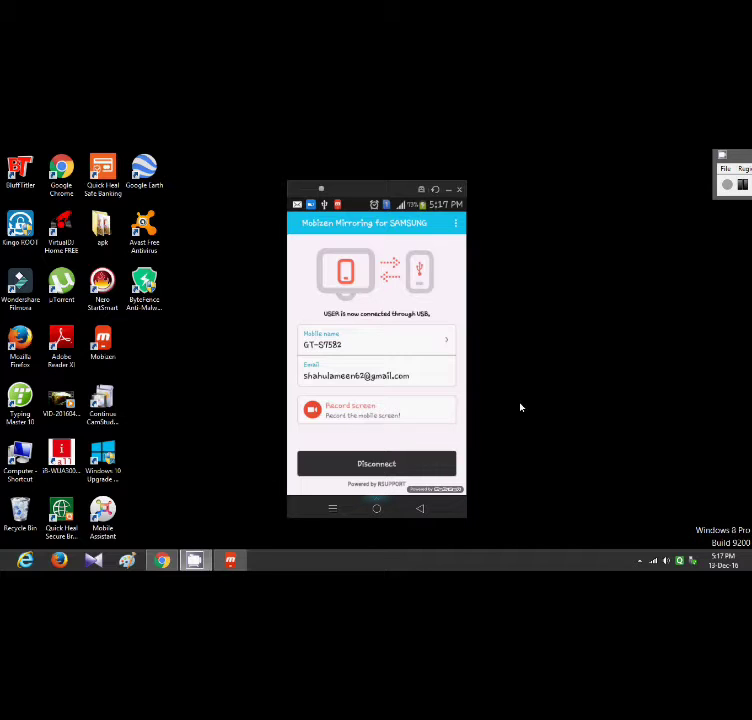
# Leave the Mirroring app for the home screen and pull down the notification shade
pyautogui.click(419, 510)
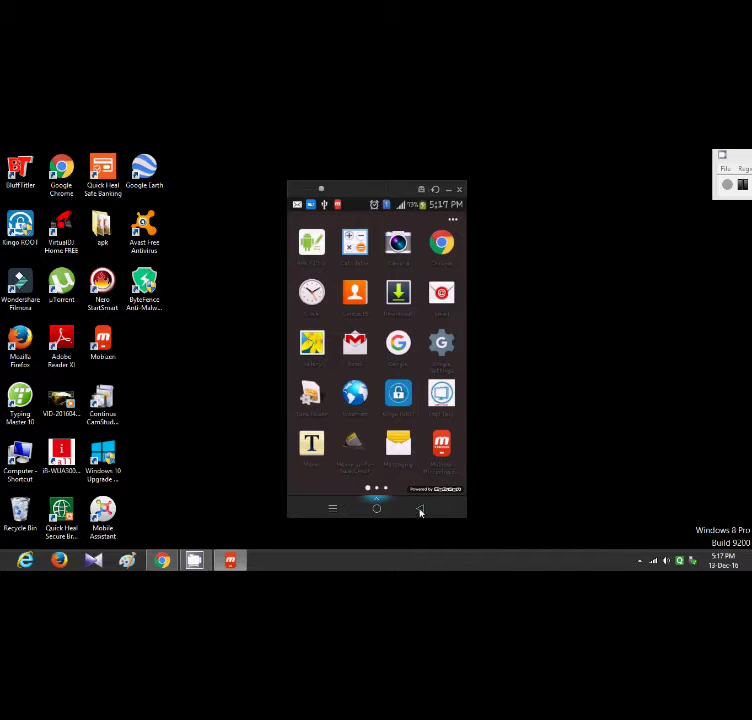
pyautogui.click(420, 511)
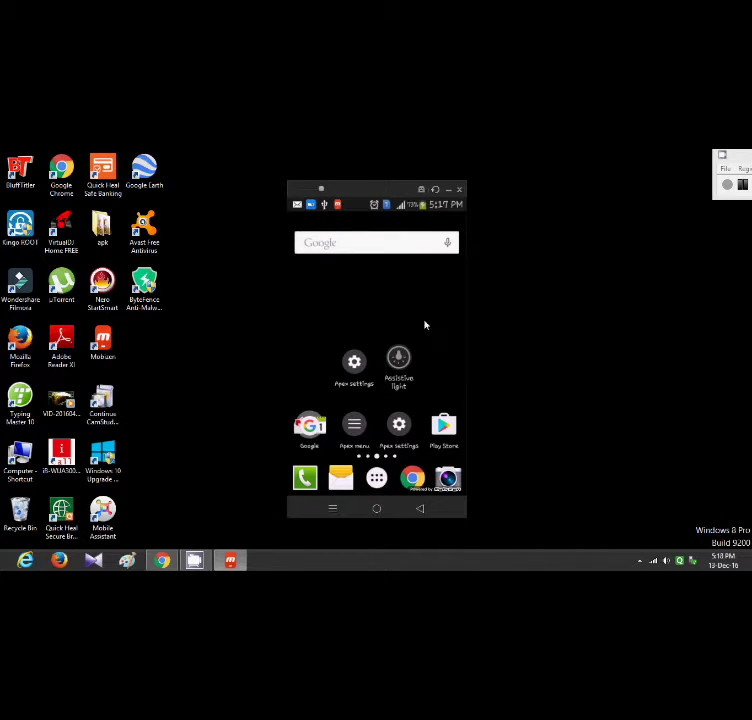
pyautogui.scroll(-2, 405, 311)
pyautogui.moveTo(396, 220); pyautogui.dragTo(364, 378)
# Browse the app drawer to its last page, then return the phone to the home screen
pyautogui.click(376, 477)
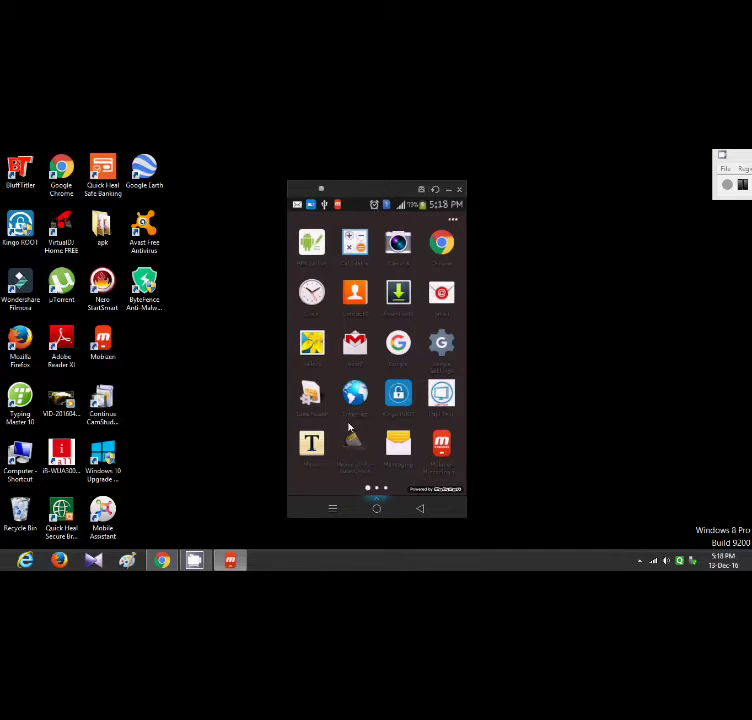
pyautogui.scroll(-1, 408, 414)
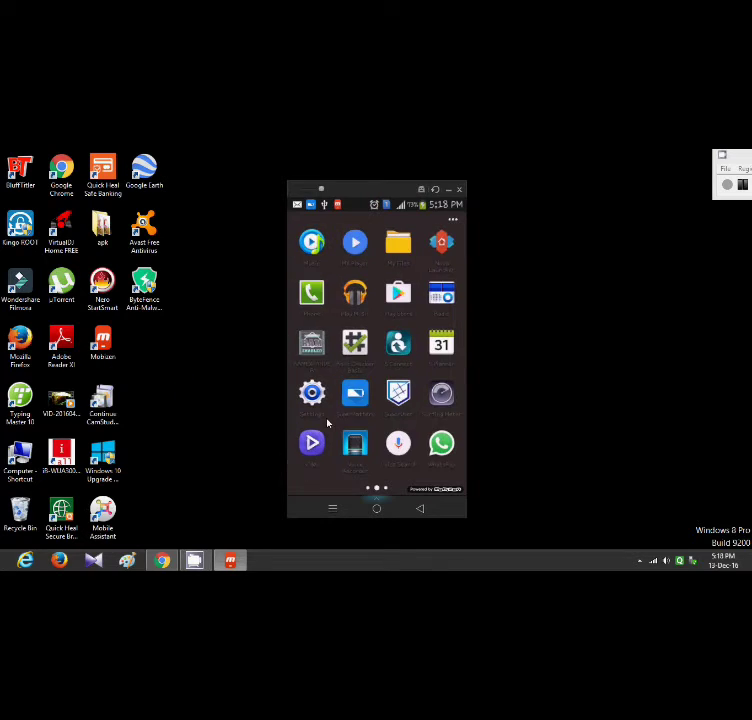
pyautogui.moveTo(408, 414); pyautogui.dragTo(233, 403)
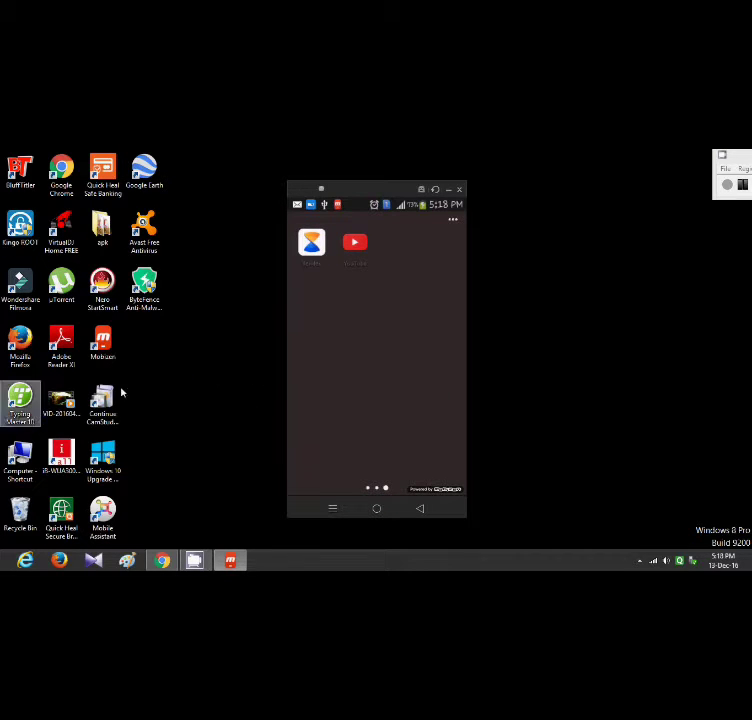
pyautogui.click(421, 512)
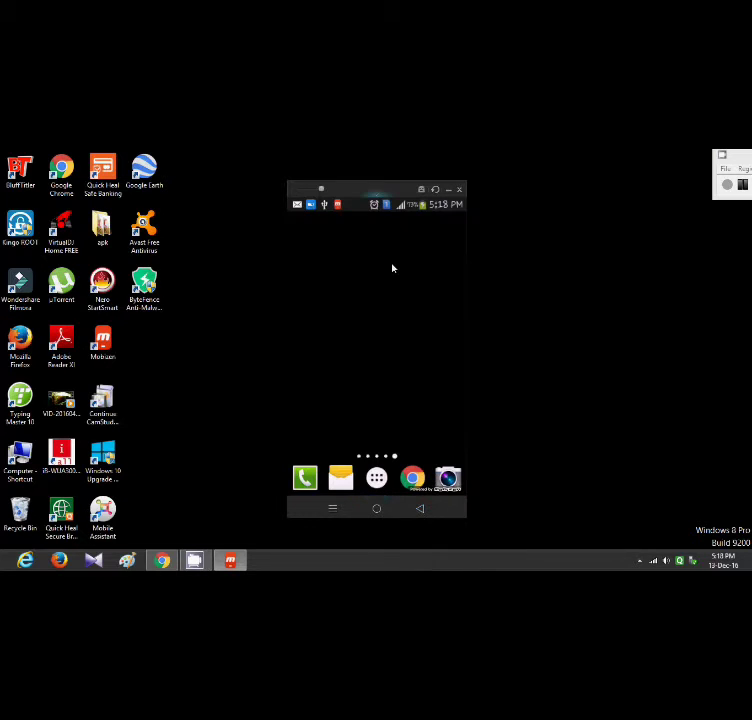
# Switch on the pen tool and draw a red scribble across the mirrored phone screen
pyautogui.moveTo(388, 197)
pyautogui.click(376, 205)
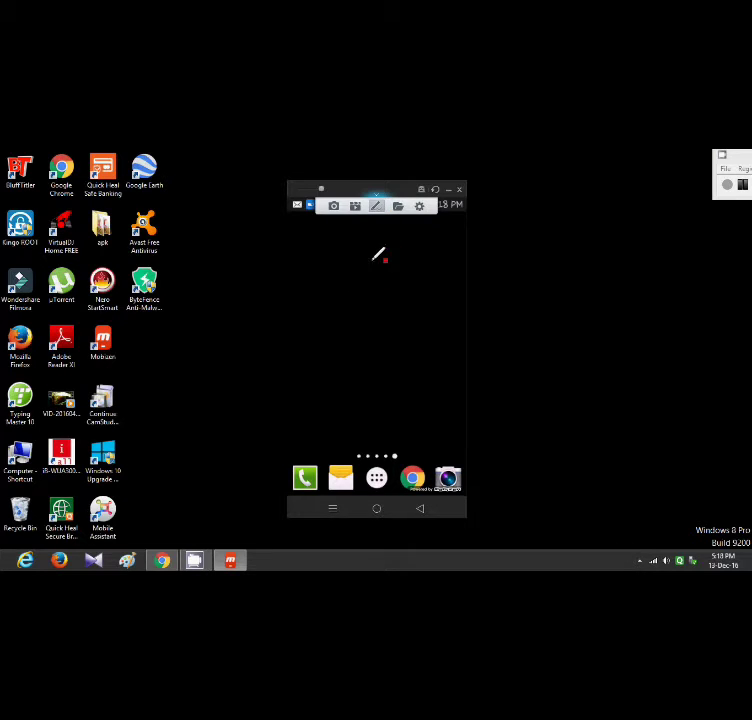
pyautogui.moveTo(342, 300)
pyautogui.mouseDown()
pyautogui.moveTo(405, 257)
pyautogui.moveTo(384, 342)
pyautogui.moveTo(399, 270)
pyautogui.mouseUp()
# Start recording the mirrored phone screen from the floating toolbar
pyautogui.moveTo(373, 213)
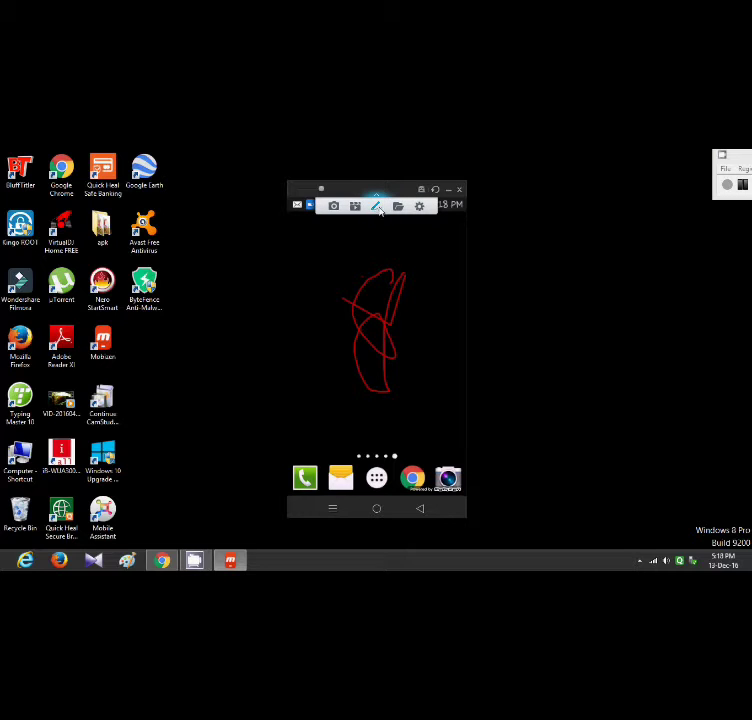
pyautogui.click(354, 206)
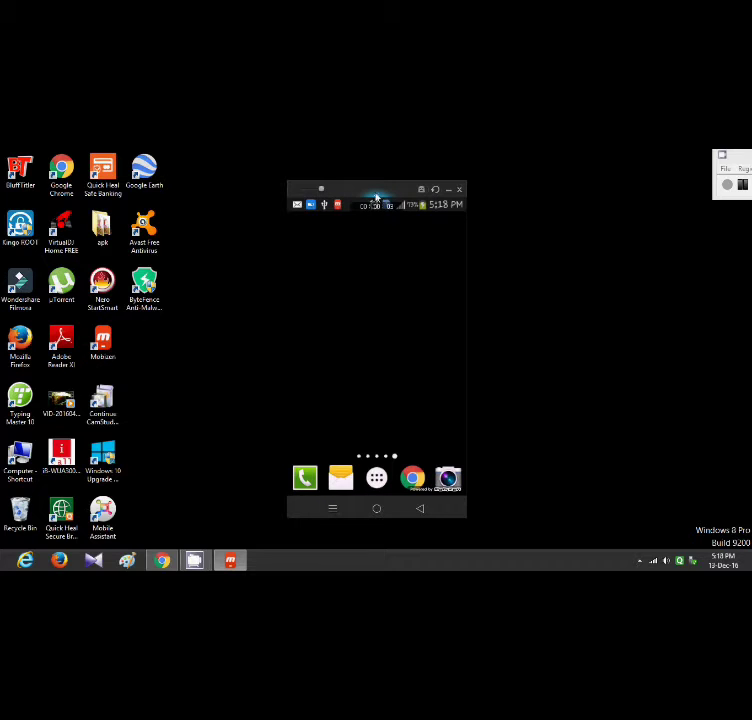
pyautogui.moveTo(377, 194)
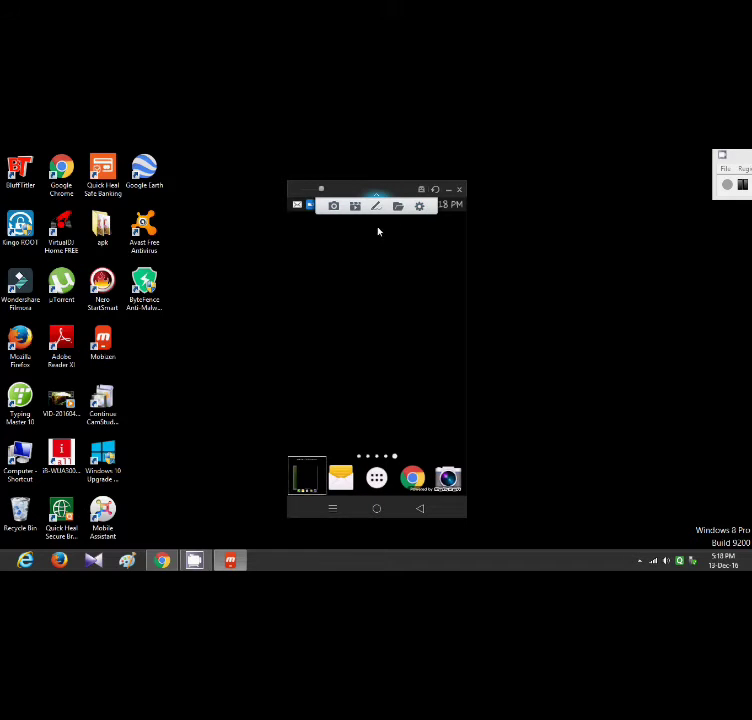
pyautogui.click(398, 205)
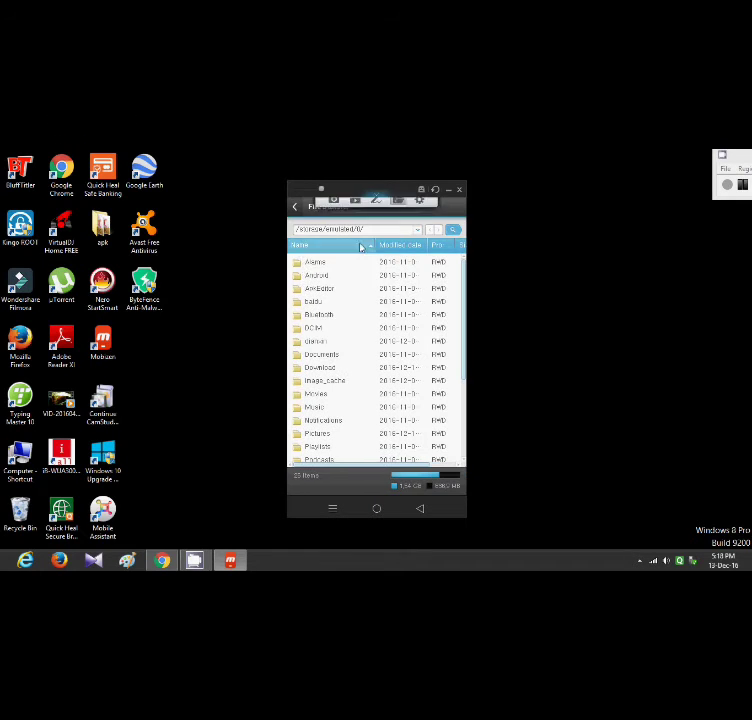
pyautogui.scroll(-3, 369, 373)
pyautogui.scroll(-2, 369, 373)
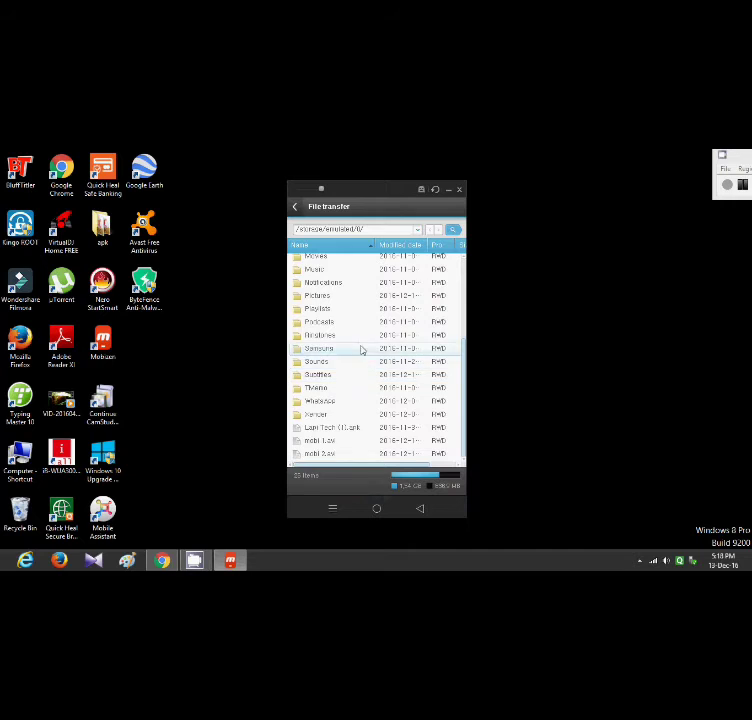
pyautogui.scroll(5, 361, 349)
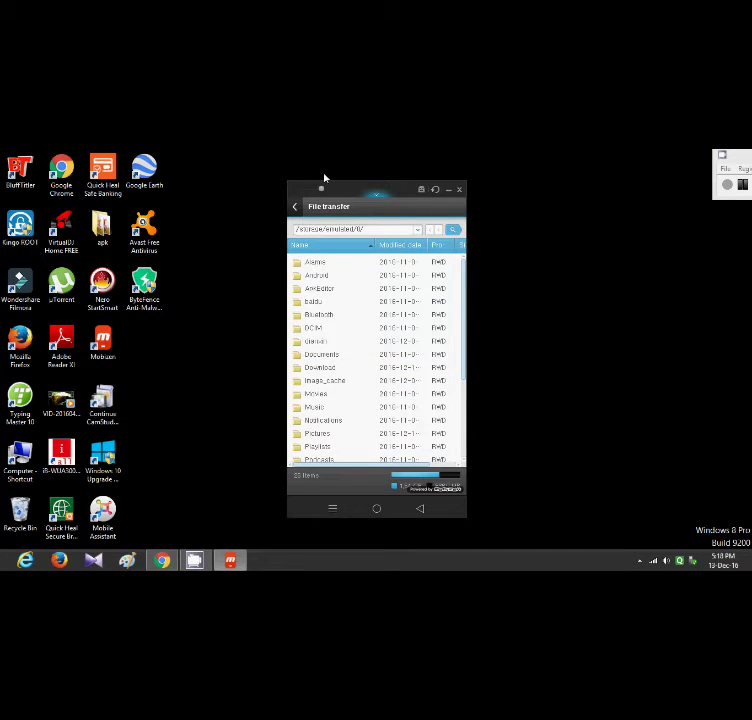
pyautogui.click(403, 202)
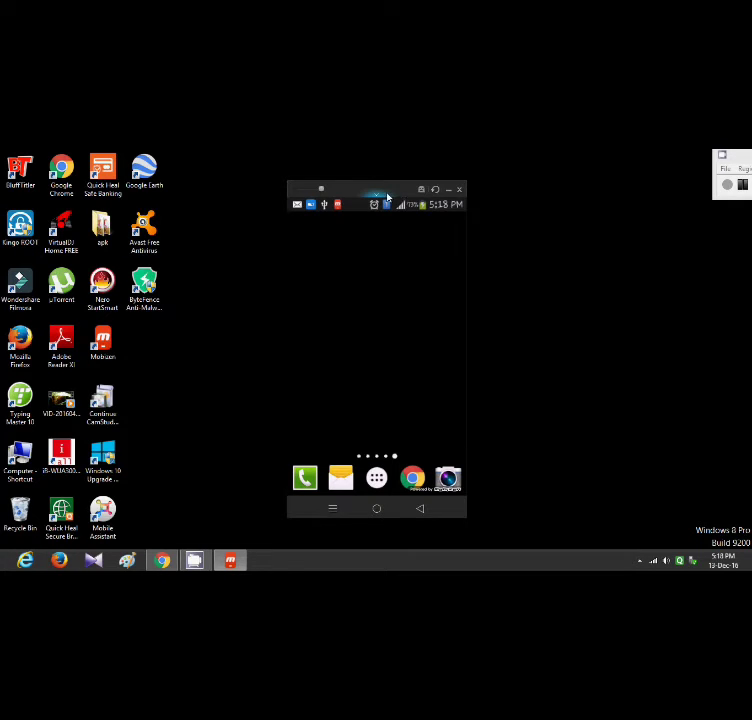